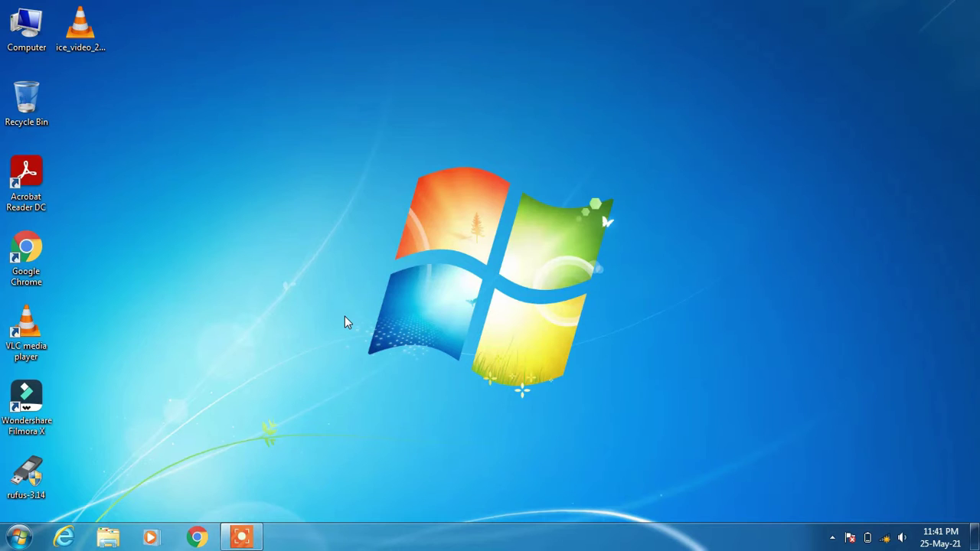
- Run Services as administrator in a maximized window and widen the Name column to show full service names
left_click(17, 539)
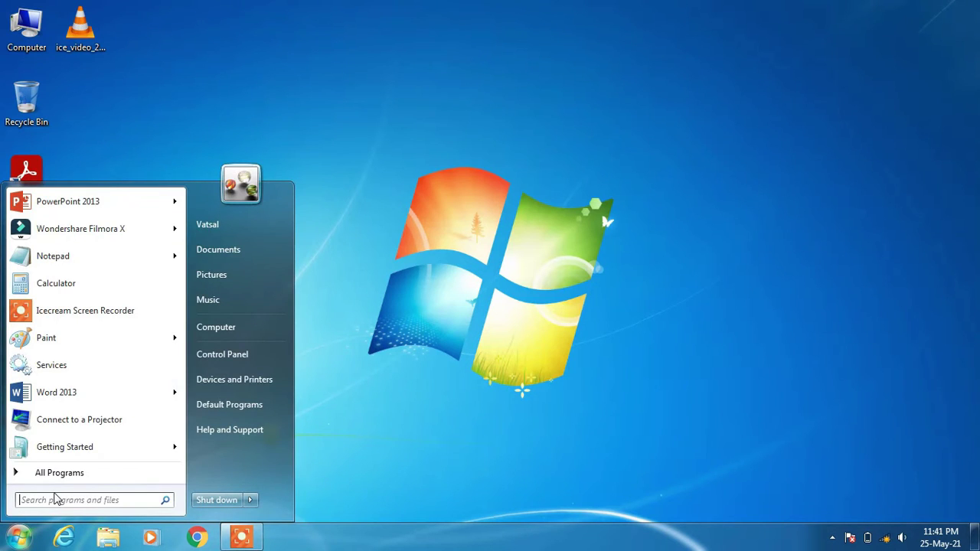
type("services")
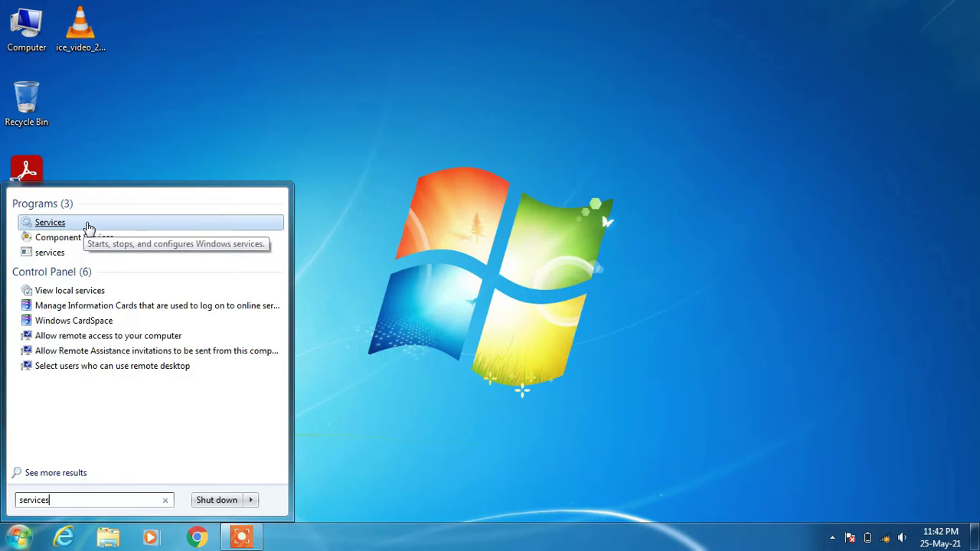
right_click(87, 227)
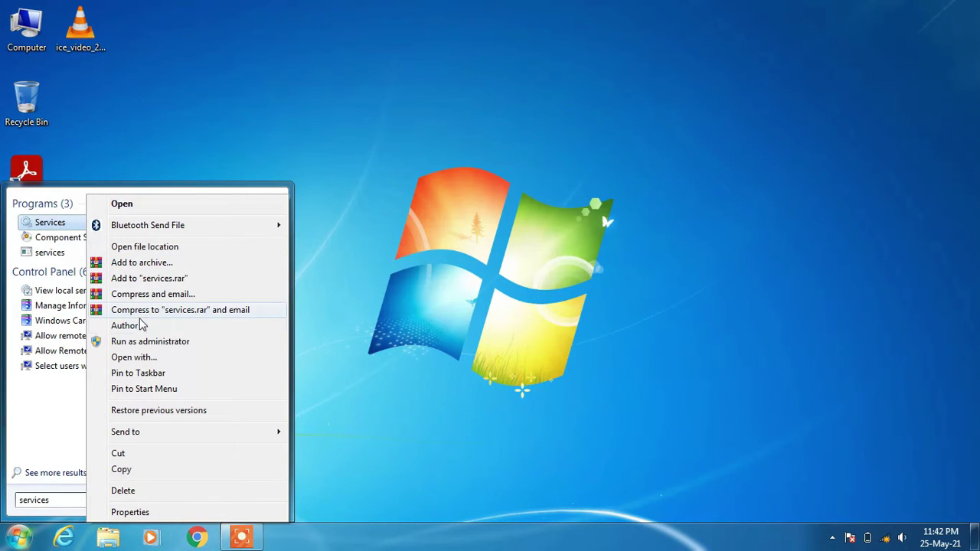
left_click(142, 343)
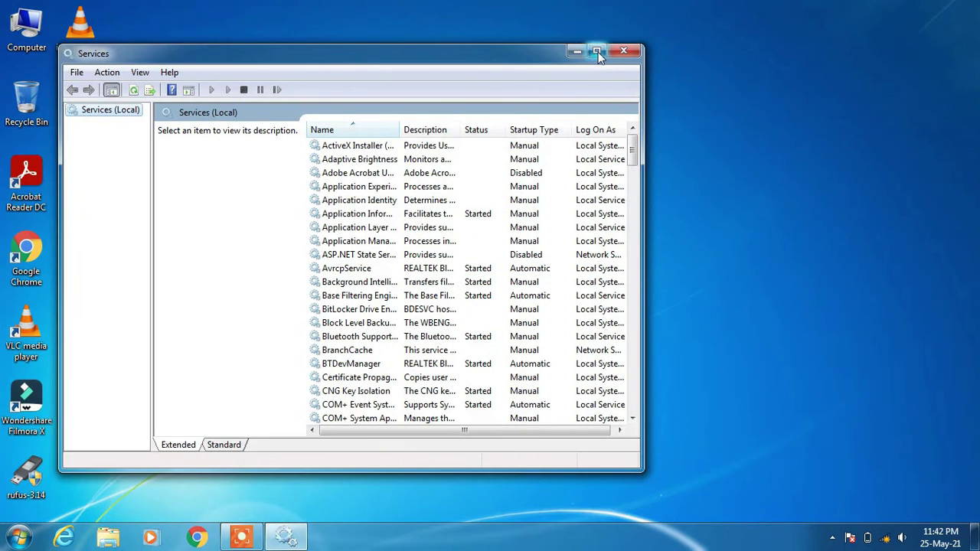
left_click(597, 51)
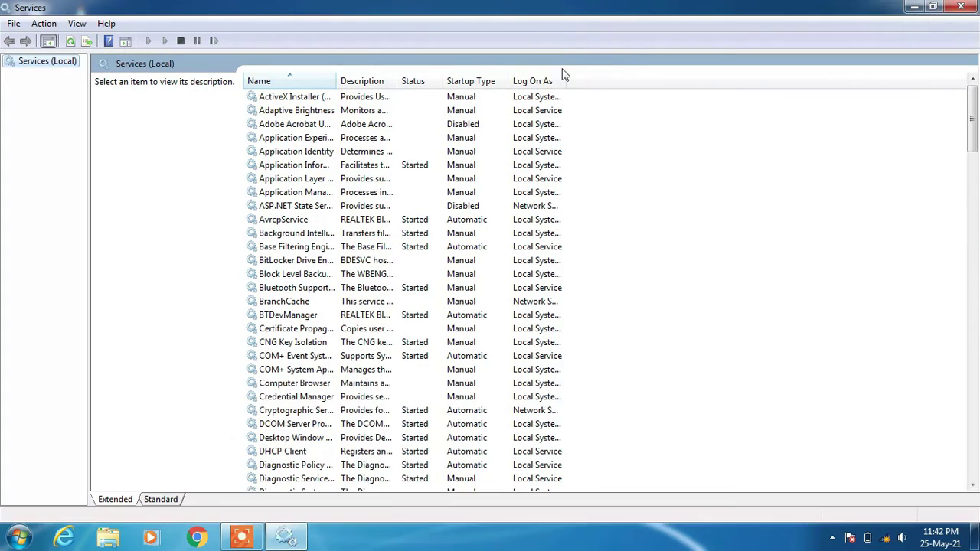
left_click_drag(335, 81, 429, 84)
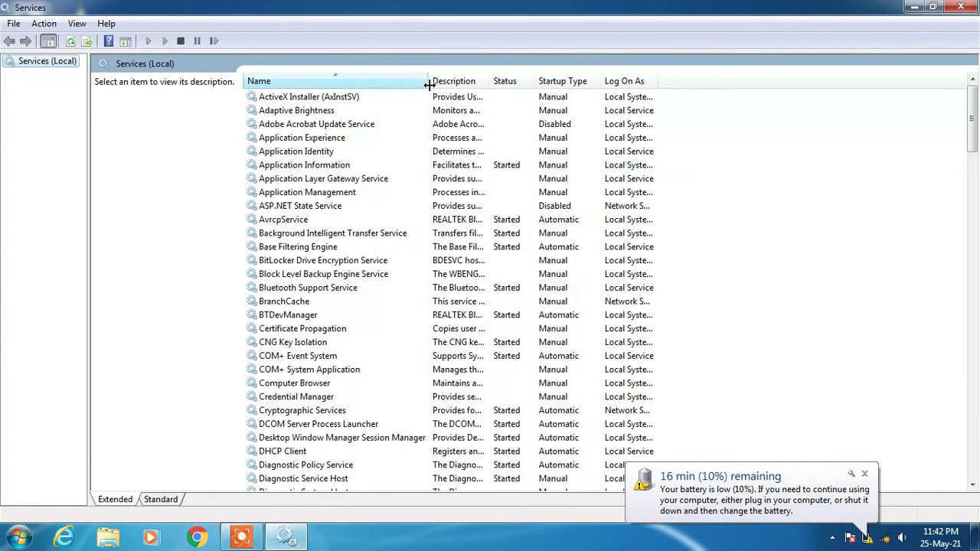
left_click(865, 473)
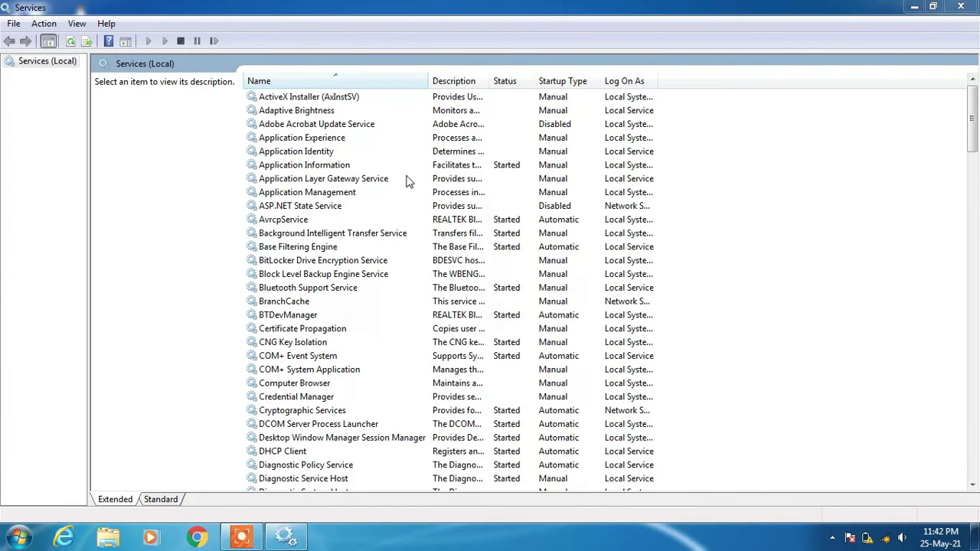
- Find the Windows Update service in the list and open its properties
left_click(303, 196)
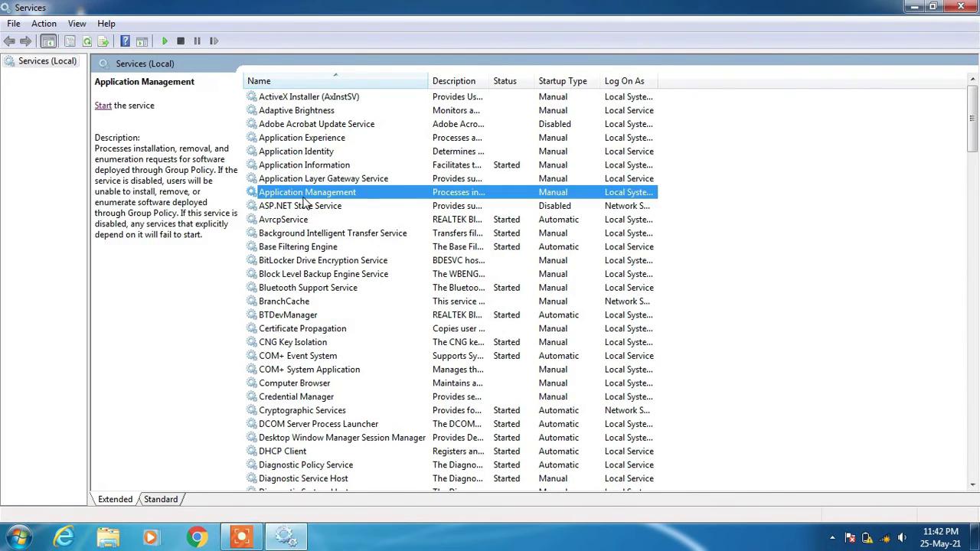
key("w")
key("i")
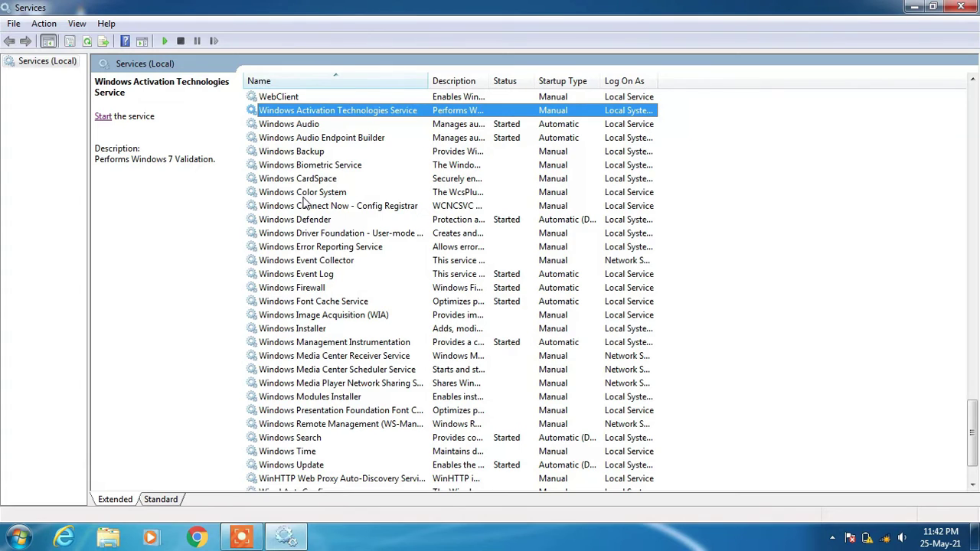
scroll(303, 200, "down", 2)
left_click(321, 400)
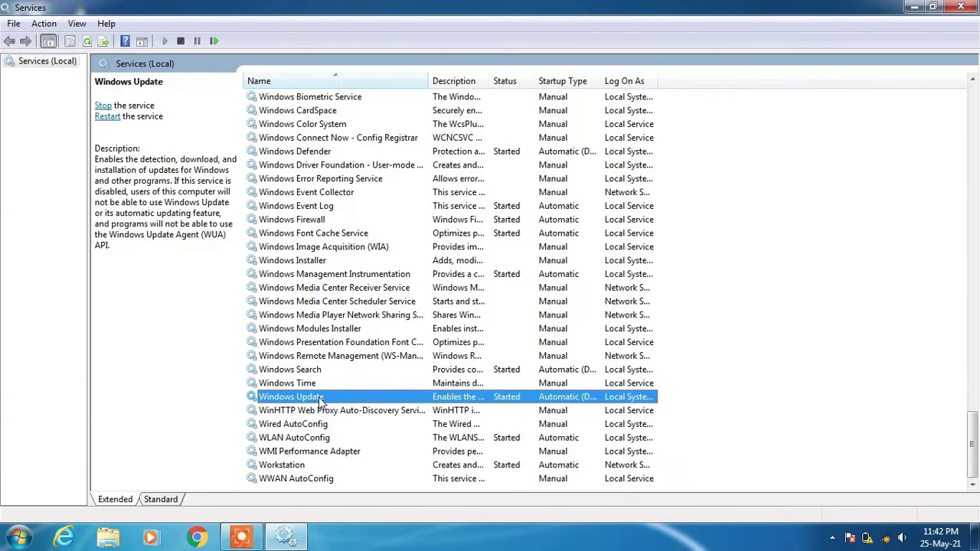
right_click(354, 400)
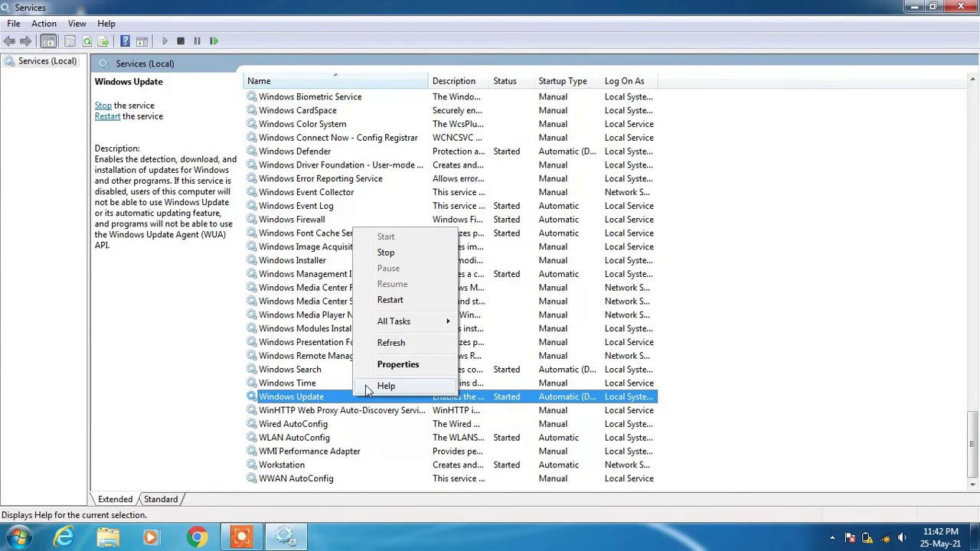
left_click(387, 370)
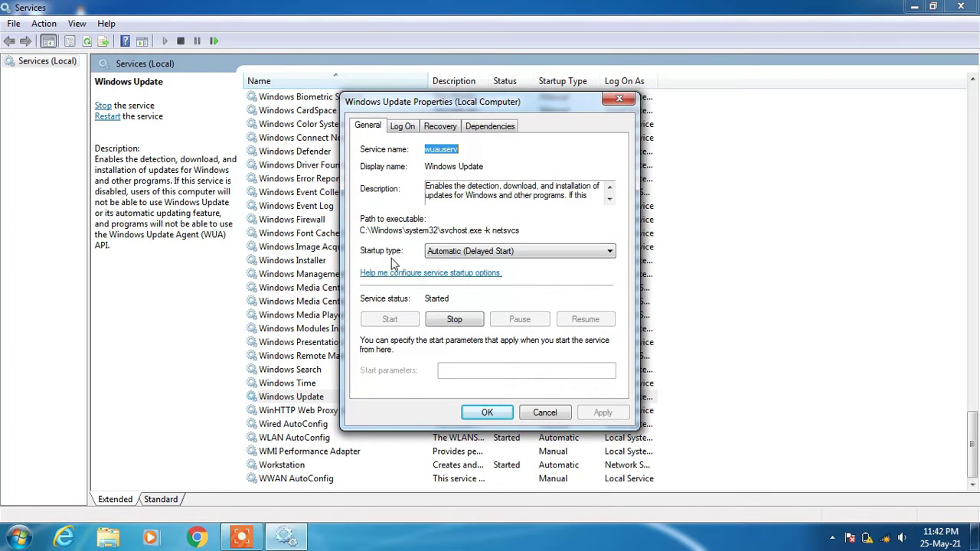
- Set the Windows Update service's startup type to Disabled and stop the service, applying the changes and closing Services
left_click(439, 253)
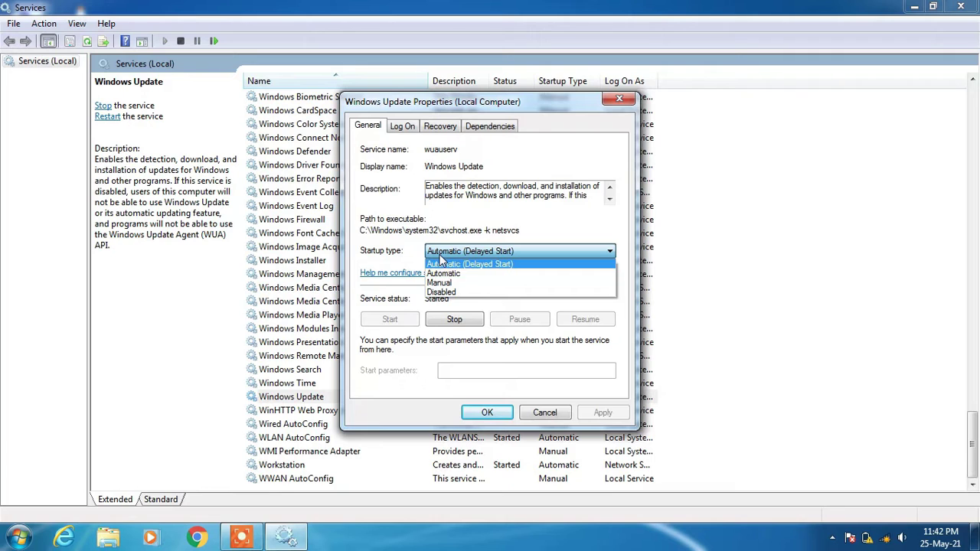
left_click(449, 293)
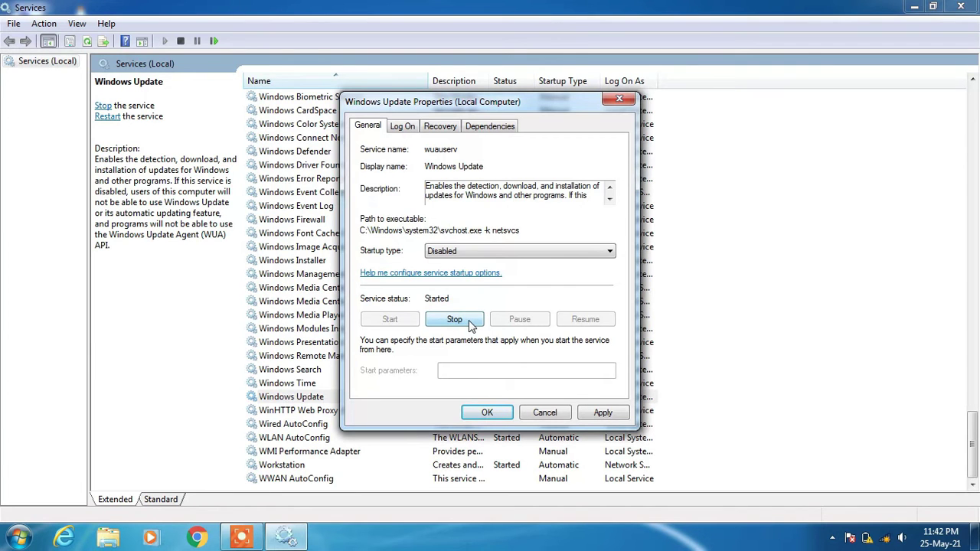
left_click(455, 320)
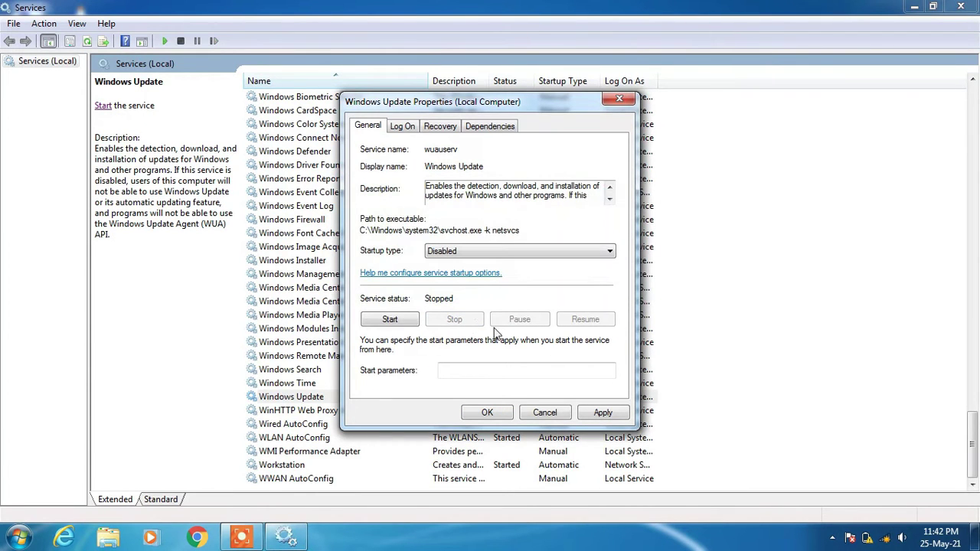
left_click(602, 412)
left_click(487, 412)
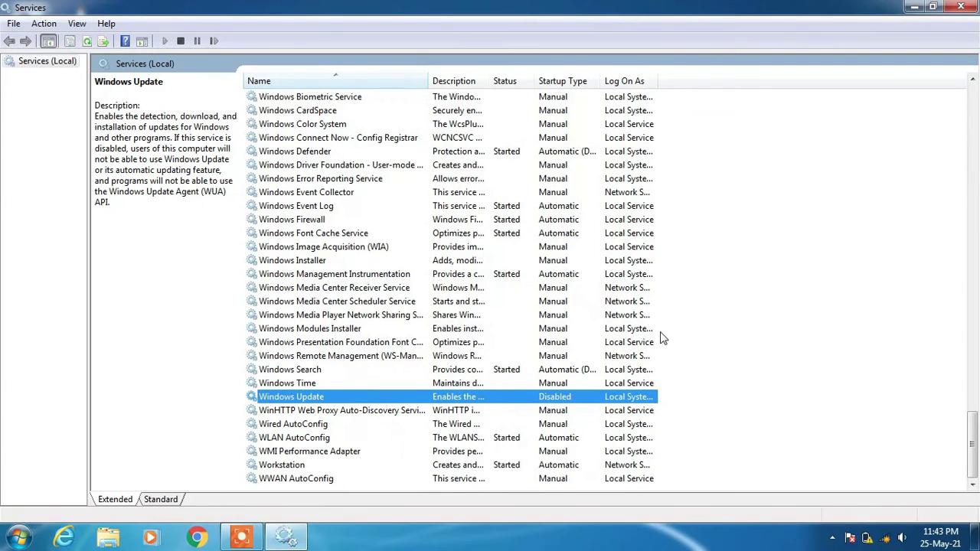
left_click(961, 7)
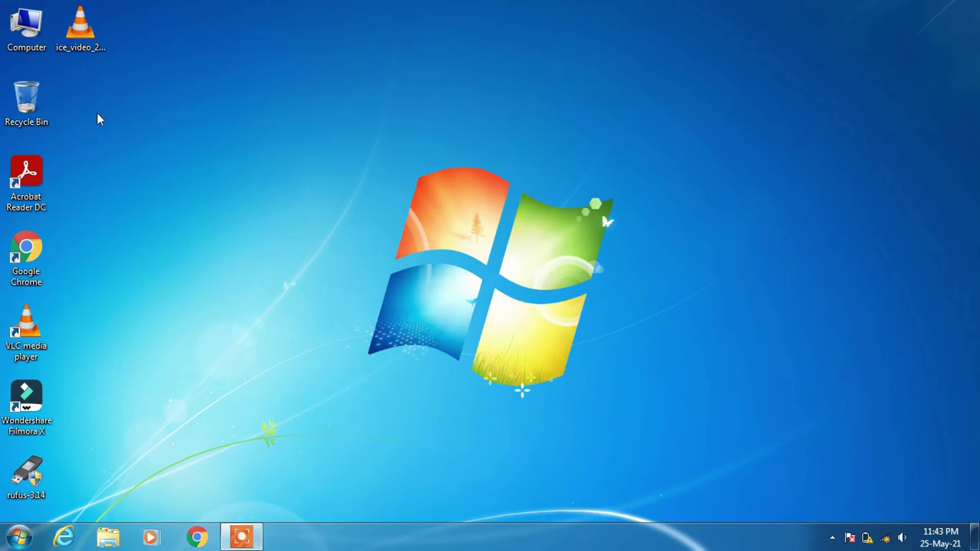
- Open the SoftwareDistribution folder inside the Windows folder on Local Disk (C:) in Windows Explorer
double_click(31, 31)
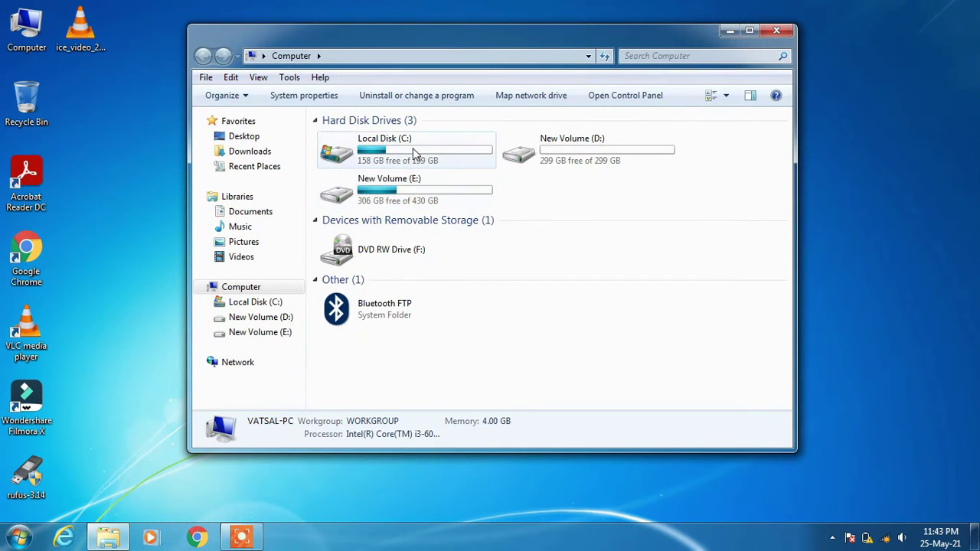
double_click(414, 150)
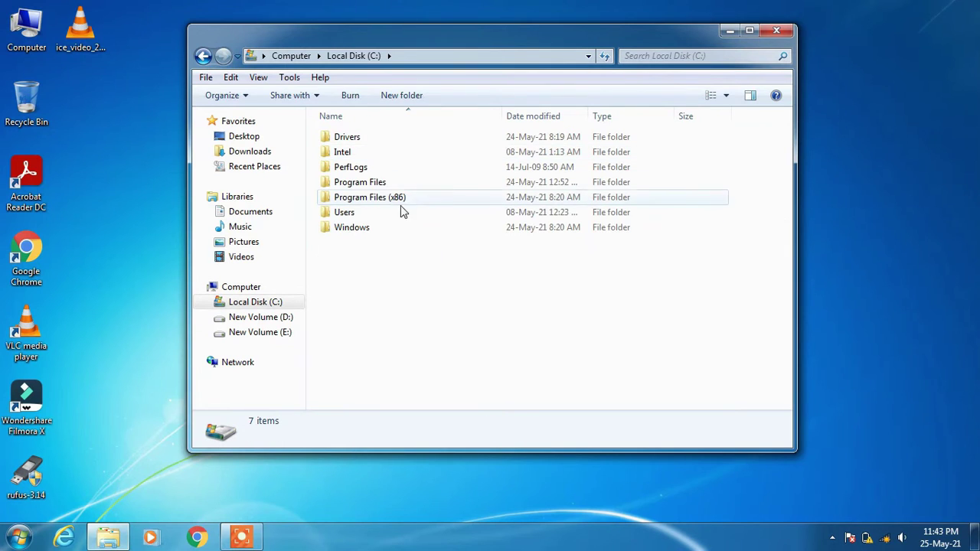
double_click(367, 230)
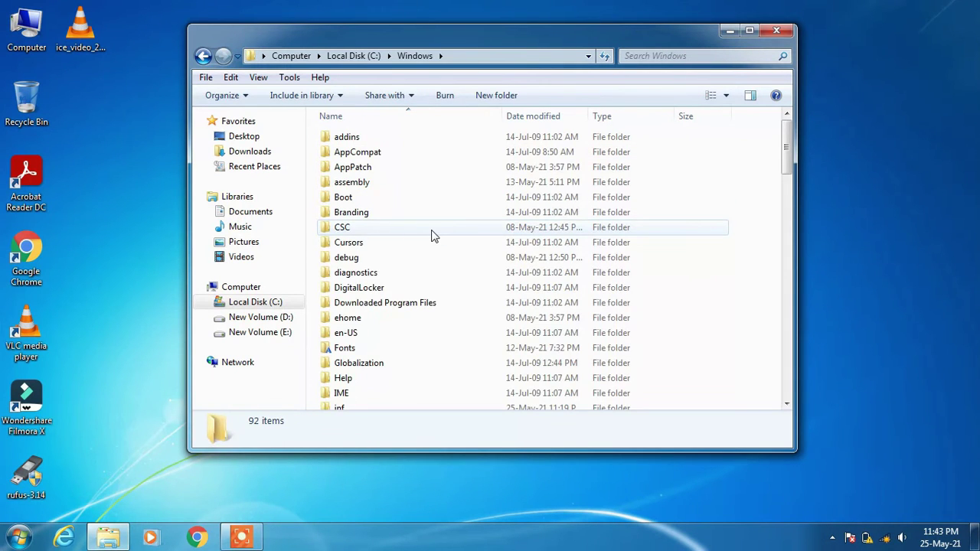
scroll(431, 234, "down", 3)
scroll(431, 234, "down", 8)
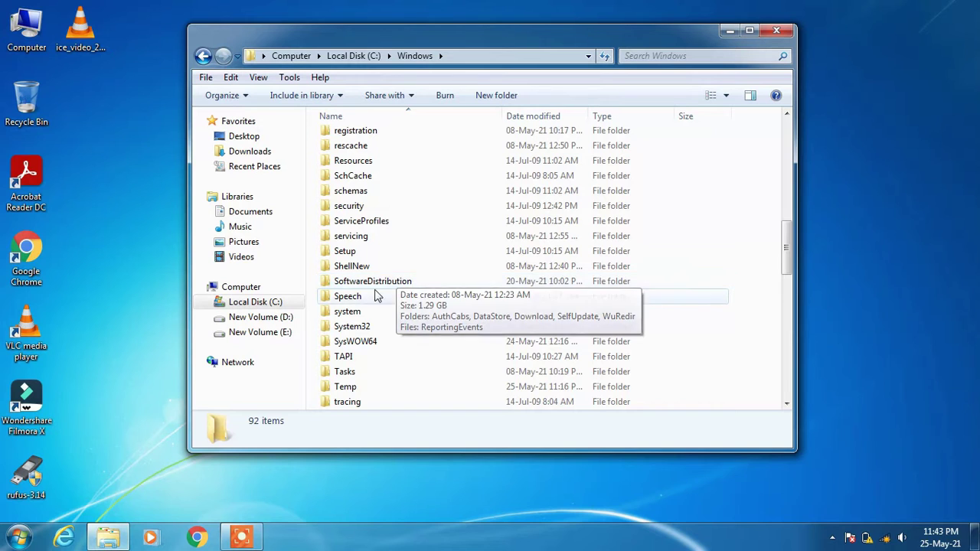
double_click(399, 282)
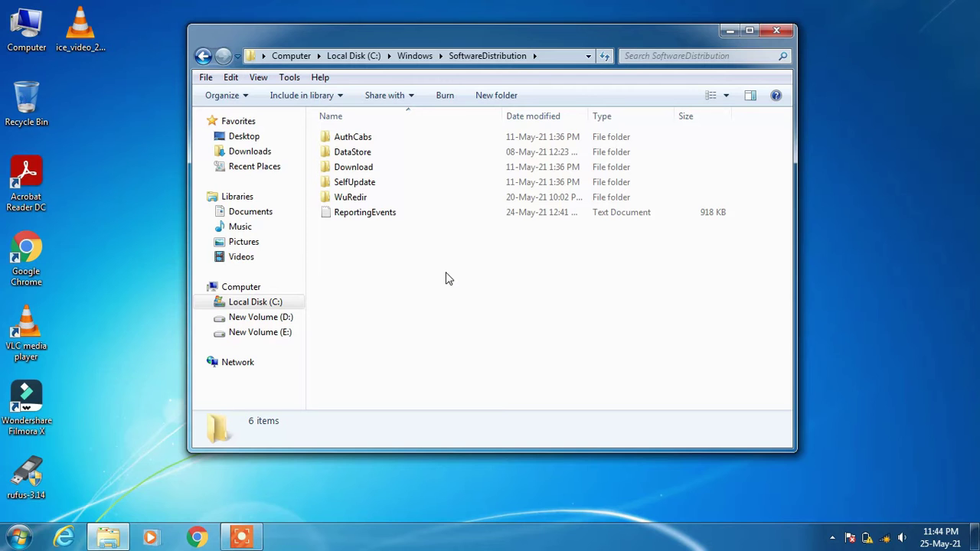
- Delete the DataStore and Download folders from SoftwareDistribution with administrator permission, and close the folder window
left_click(366, 154)
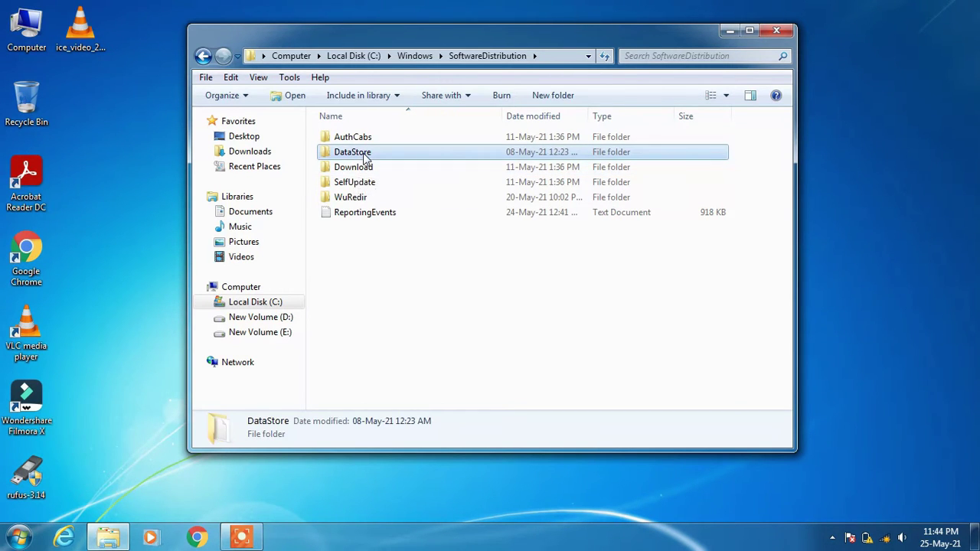
left_click(358, 170, "ctrl")
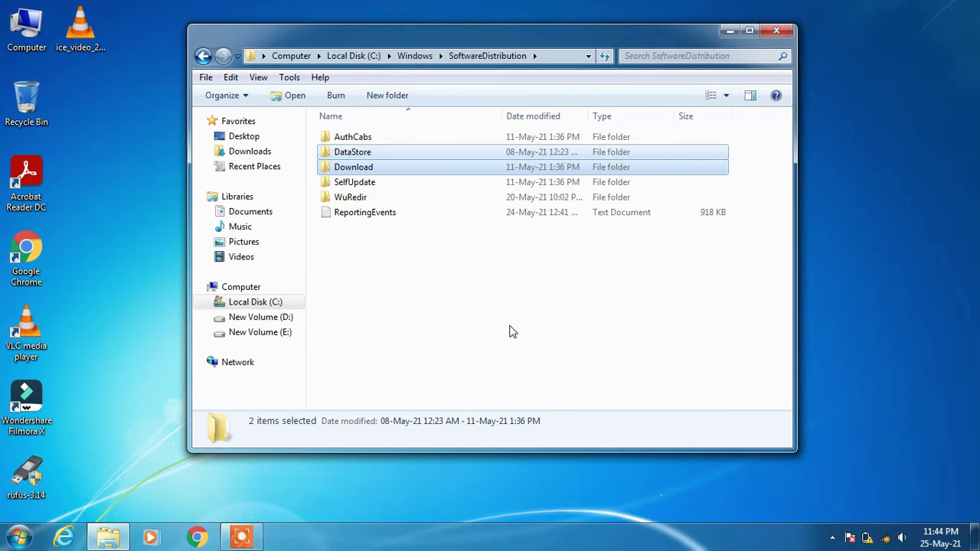
key("Delete")
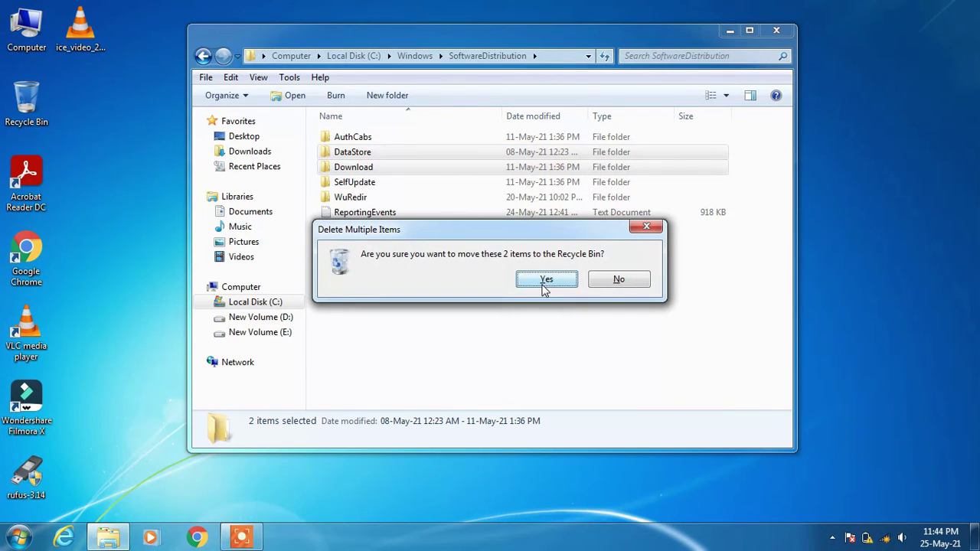
left_click(545, 280)
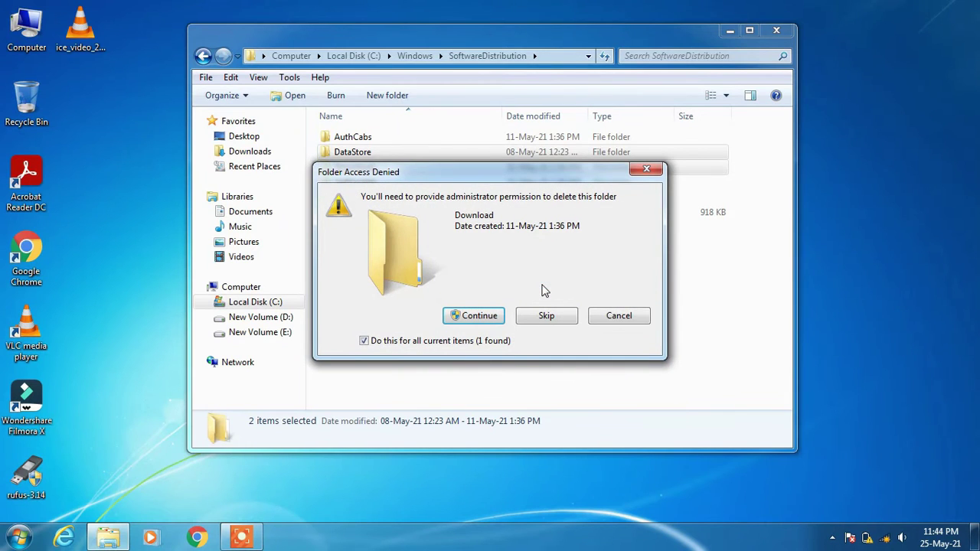
left_click(486, 321)
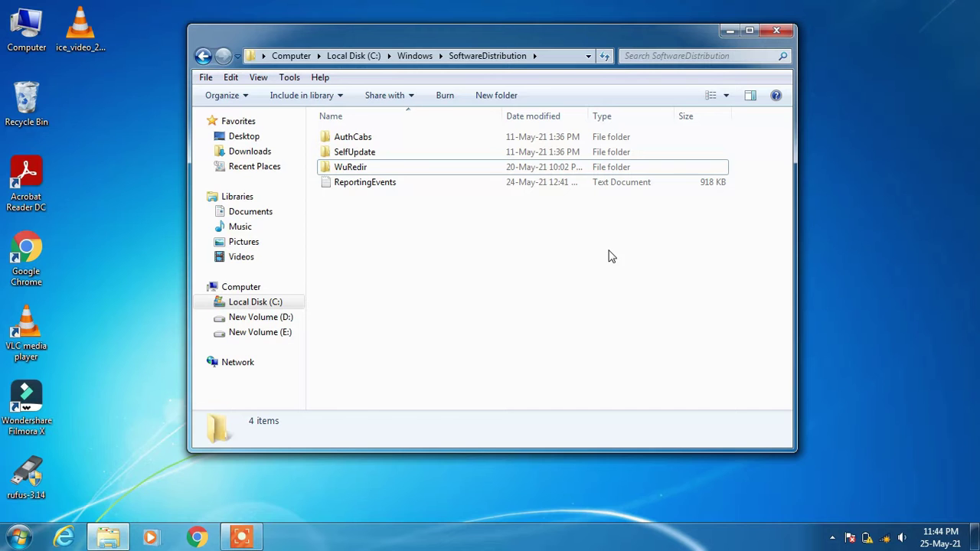
left_click(775, 33)
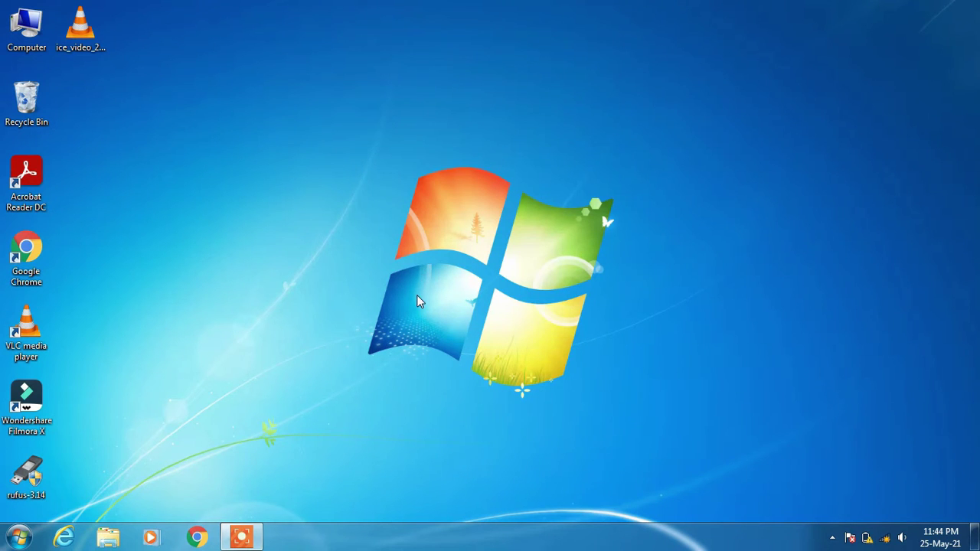
- Reopen Services as administrator, maximized, with the Name column widened enough to read the service names
left_click(20, 539)
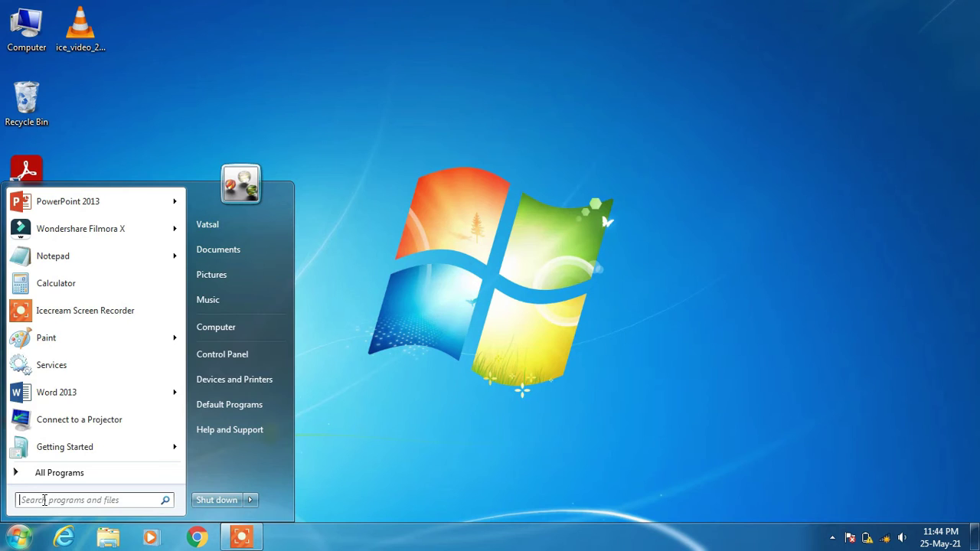
type("services")
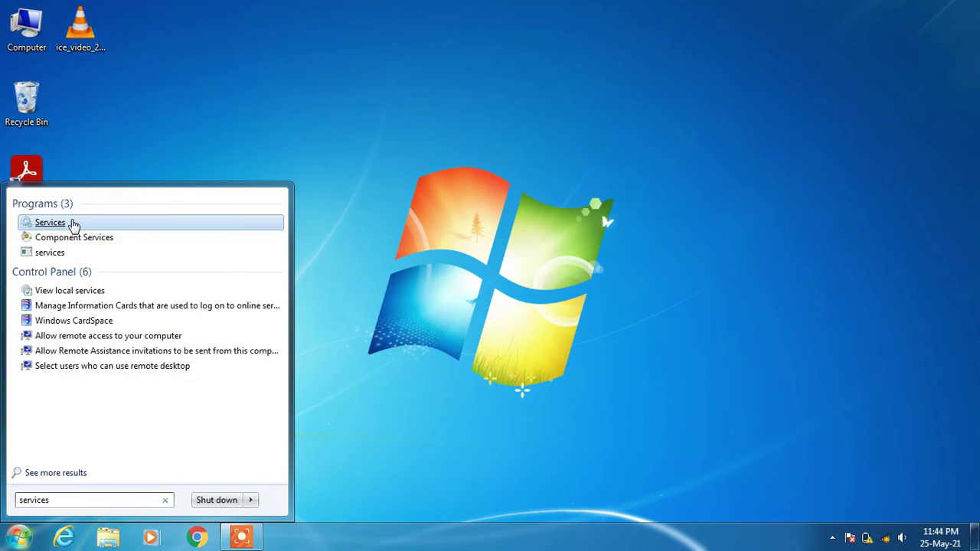
right_click(75, 223)
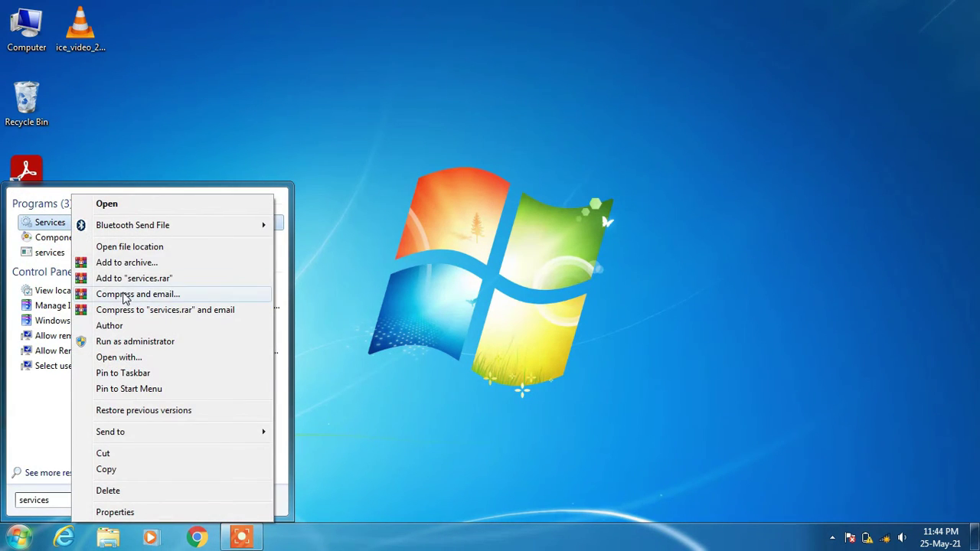
left_click(137, 347)
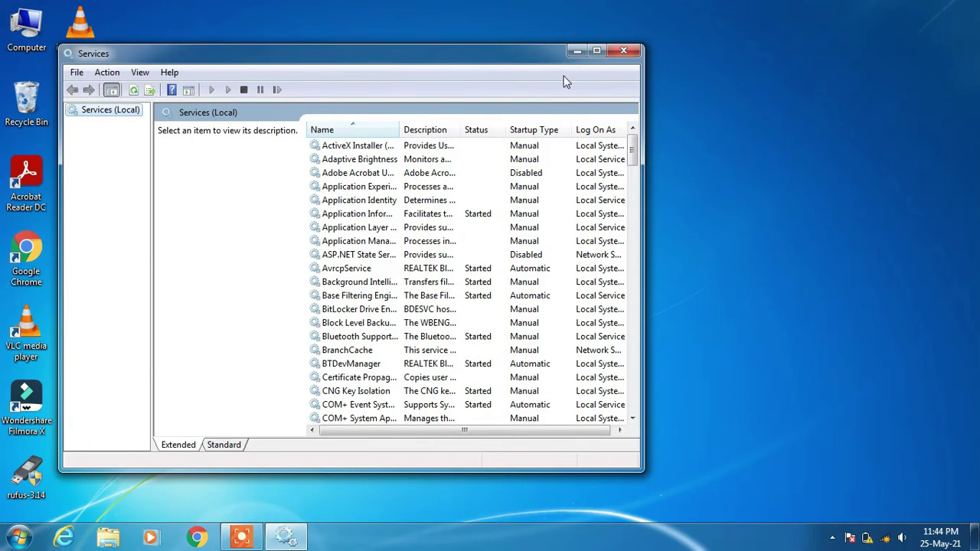
left_click(596, 51)
left_click_drag(337, 77, 427, 82)
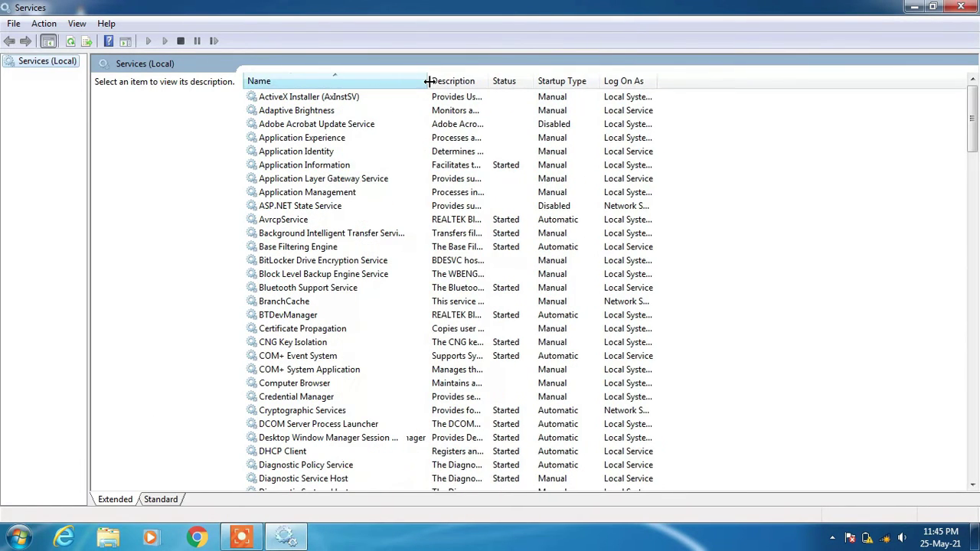
- Set the Windows Update service's startup type to Automatic (Delayed Start) in its properties and apply the change
type("wi")
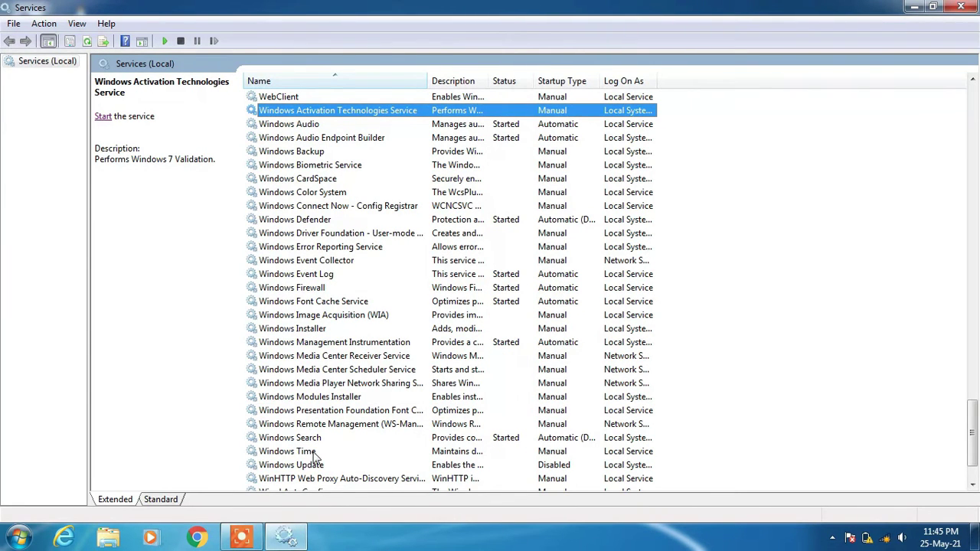
scroll(314, 459, "down", 2)
right_click(319, 397)
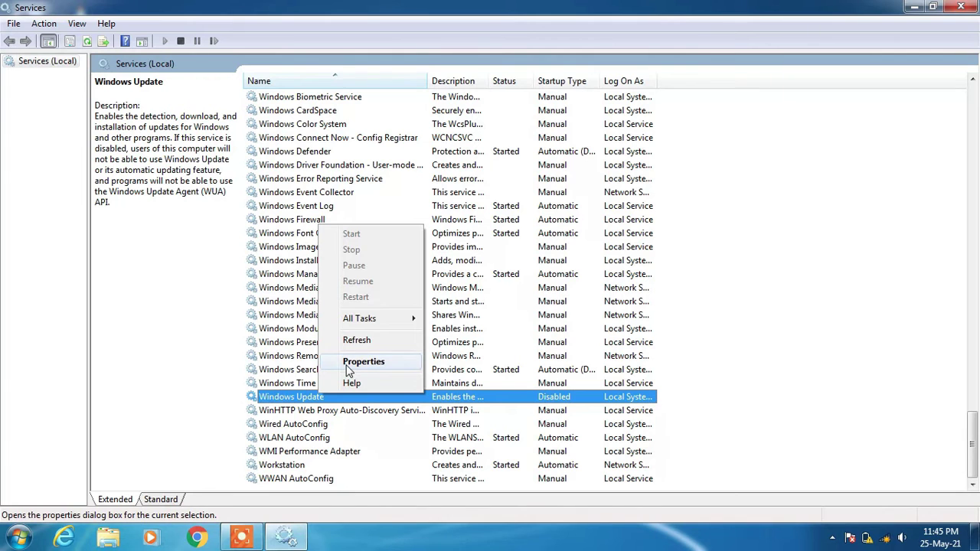
left_click(360, 363)
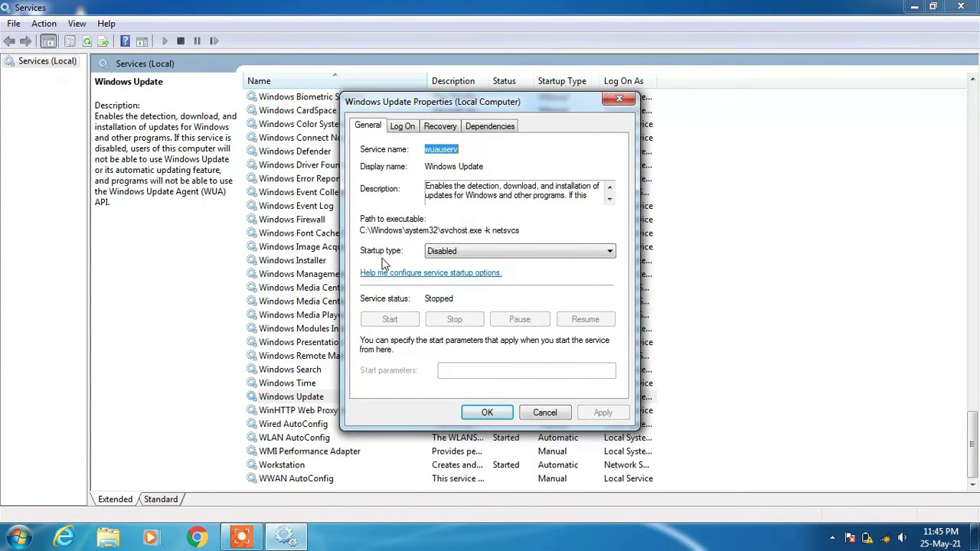
left_click(447, 255)
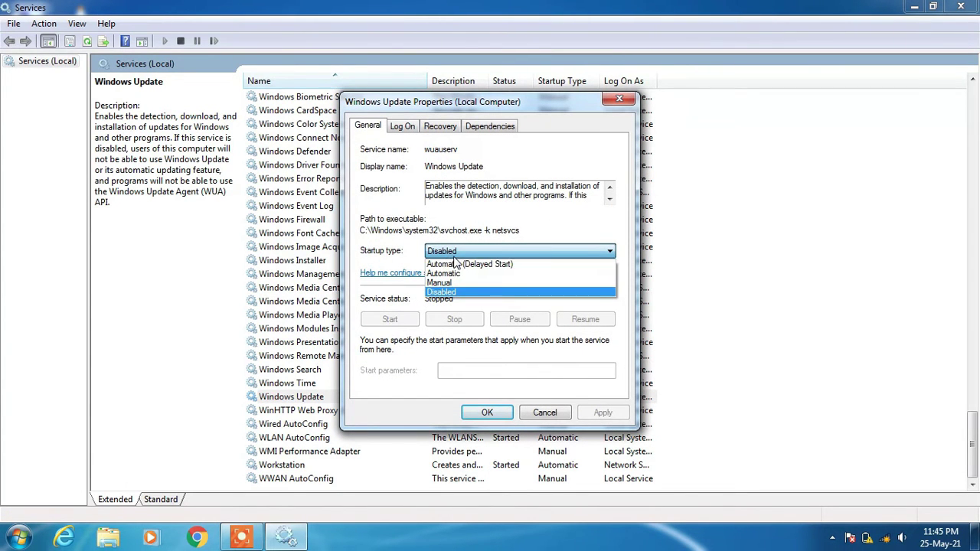
left_click(456, 264)
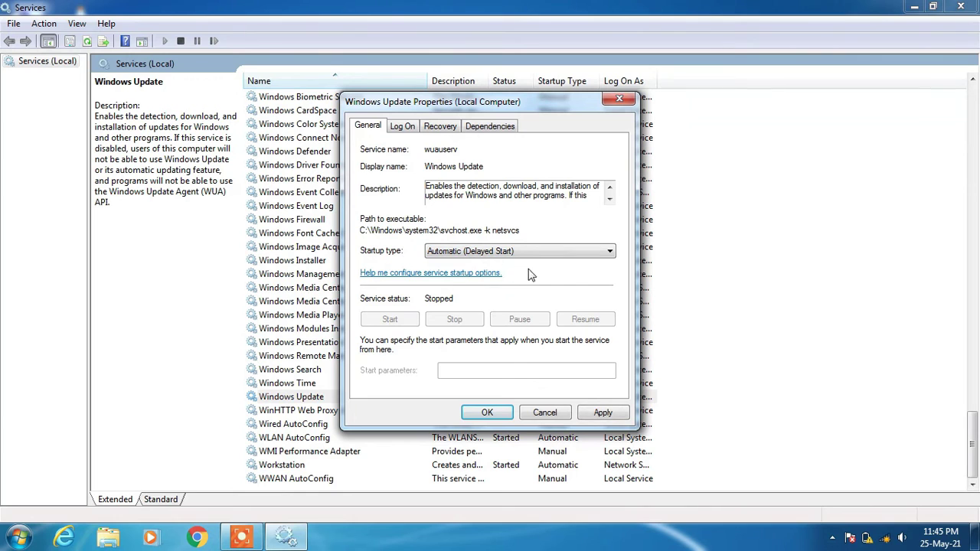
left_click(594, 413)
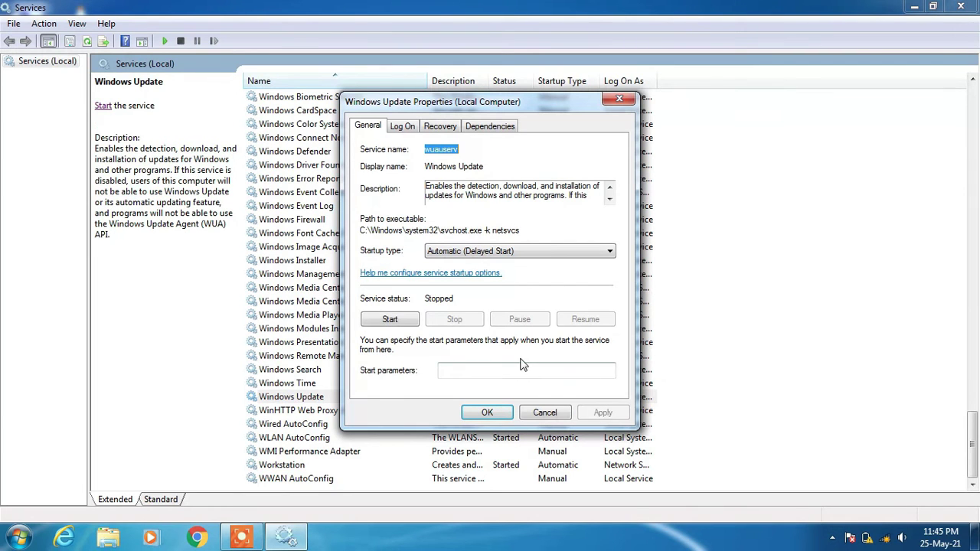
- Start the Windows Update service, accept its properties, and close Services
left_click(407, 322)
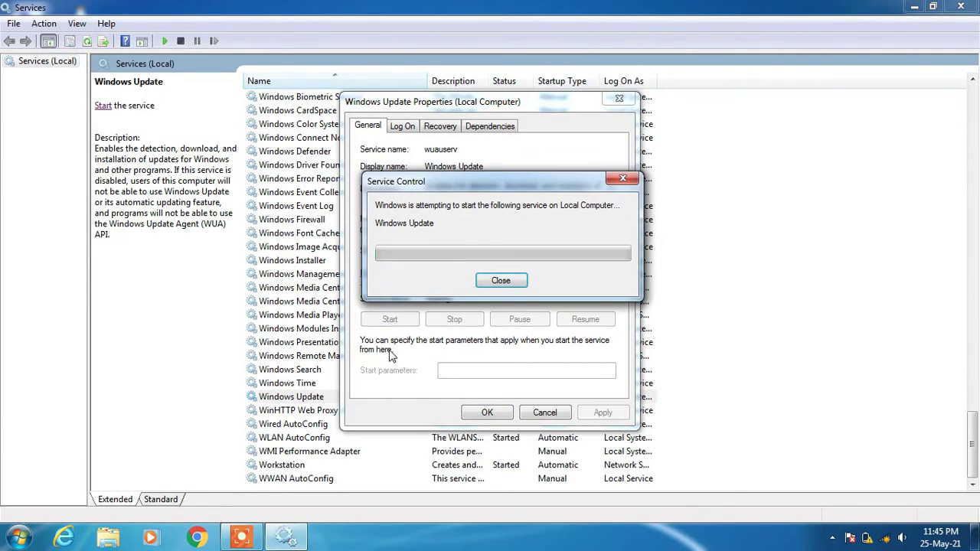
left_click(489, 411)
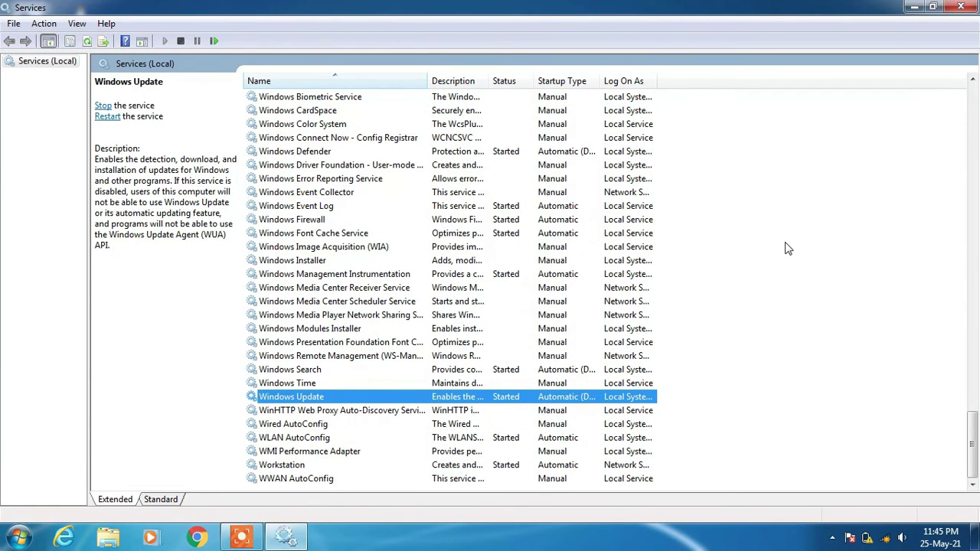
left_click(961, 7)
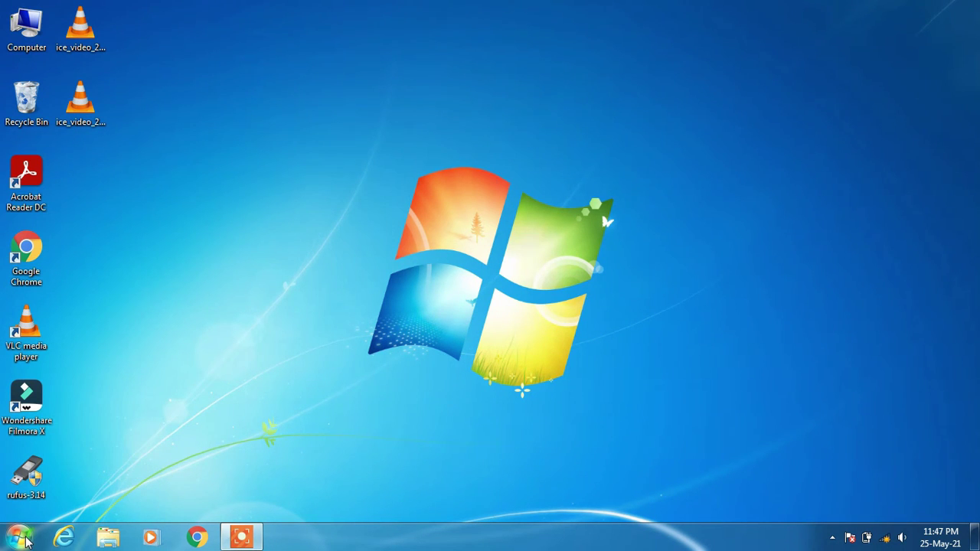
- Find and open Device Manager, moving its window clear of the desktop shortcuts
left_click(19, 538)
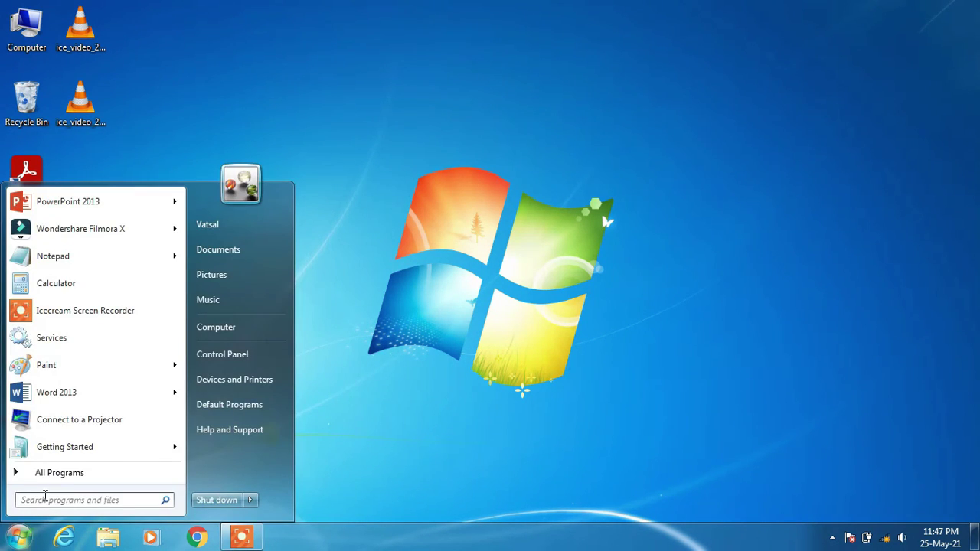
type("device")
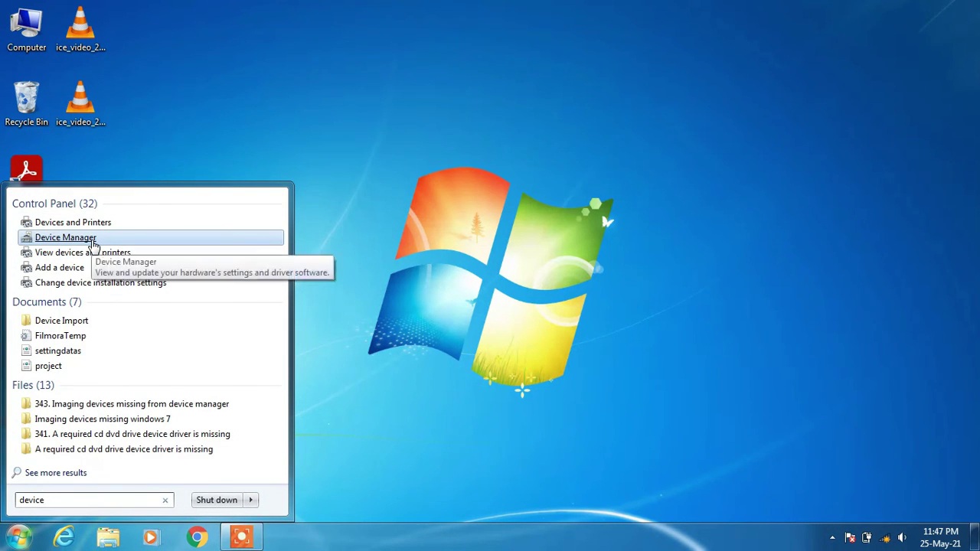
left_click(91, 244)
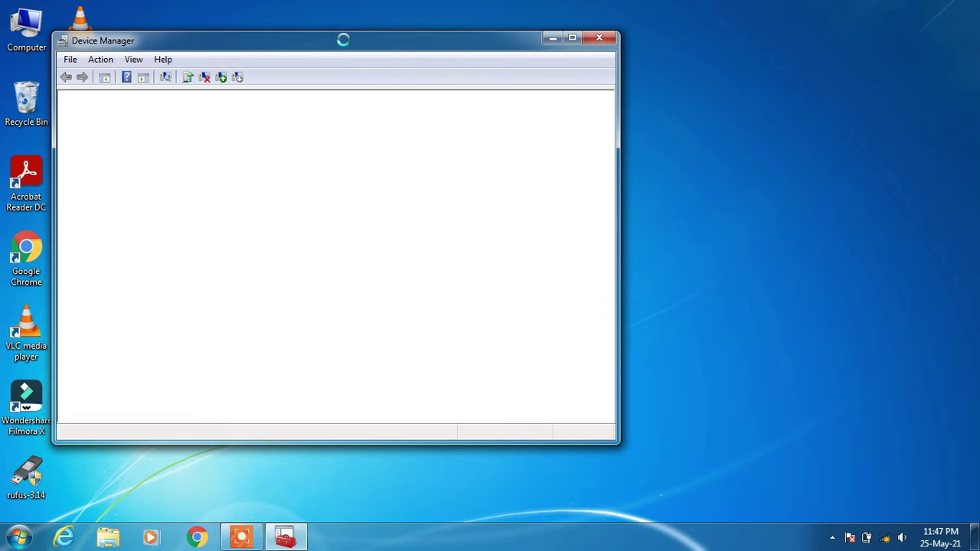
left_click_drag(344, 42, 468, 52)
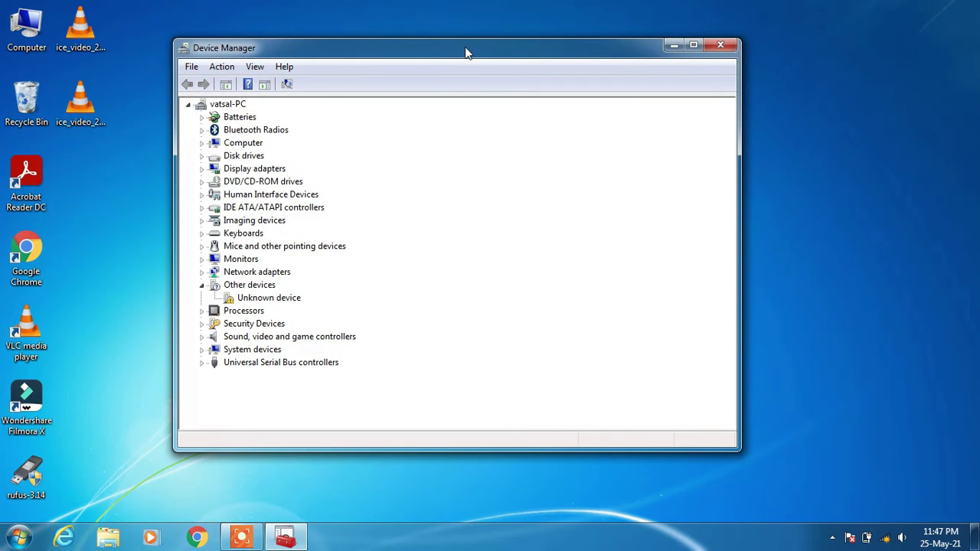
- Uninstall the EasyCamera device under Imaging devices and confirm its removal
left_click(202, 222)
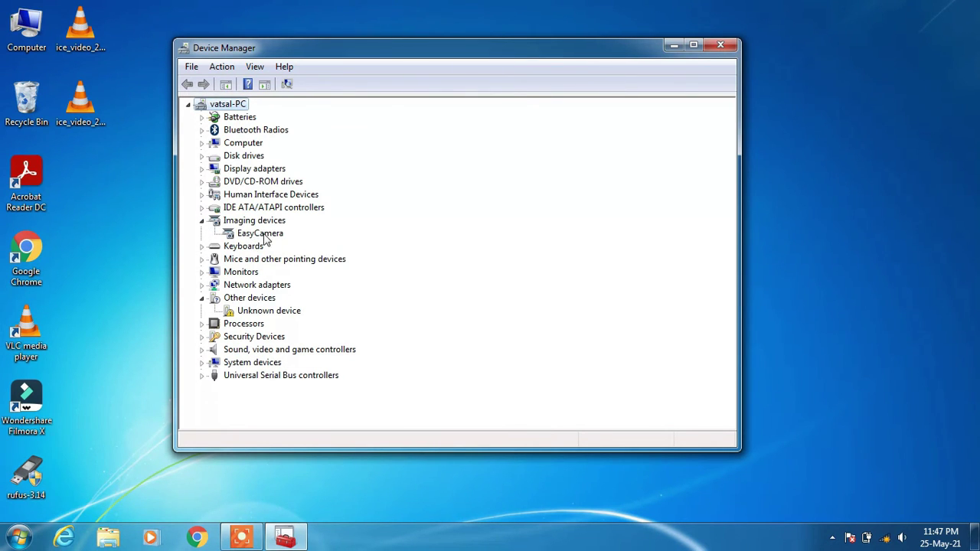
left_click(260, 235)
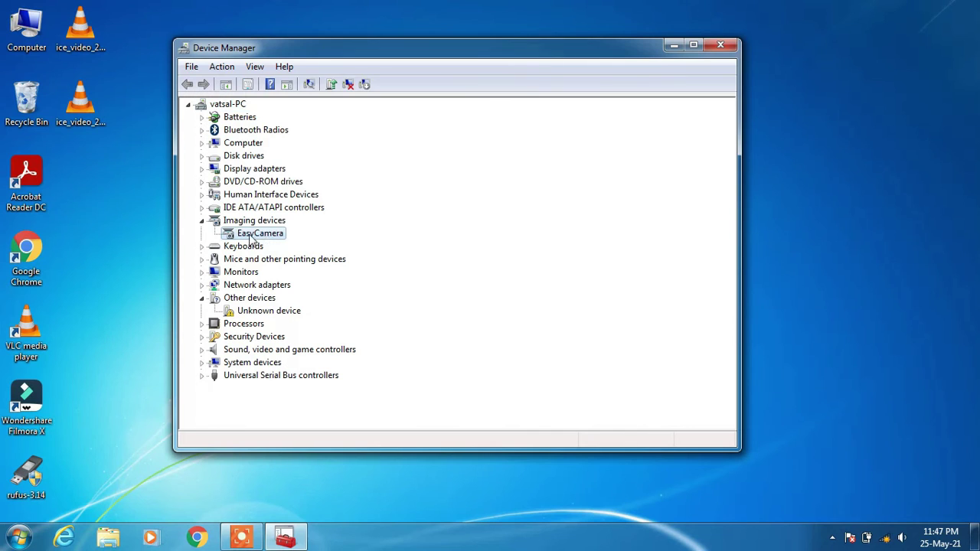
right_click(270, 239)
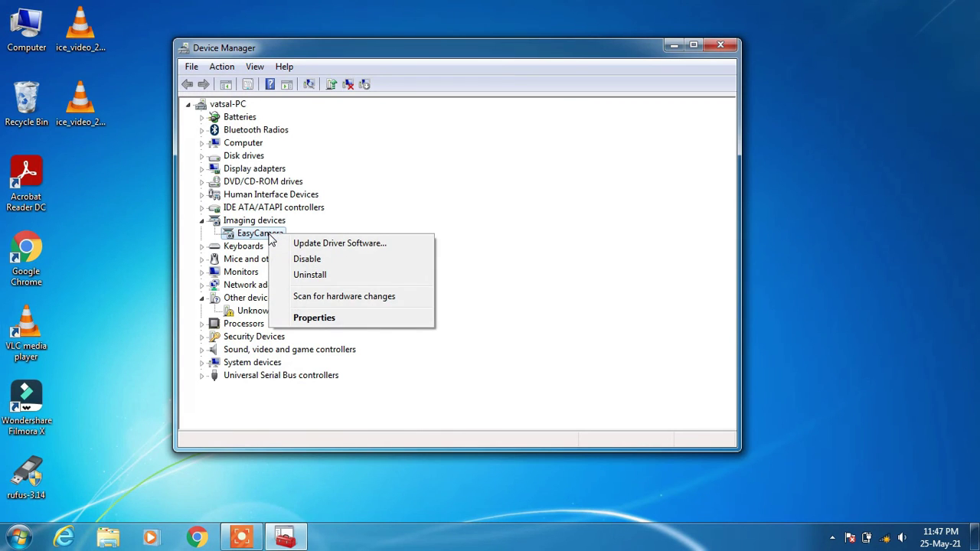
left_click(307, 282)
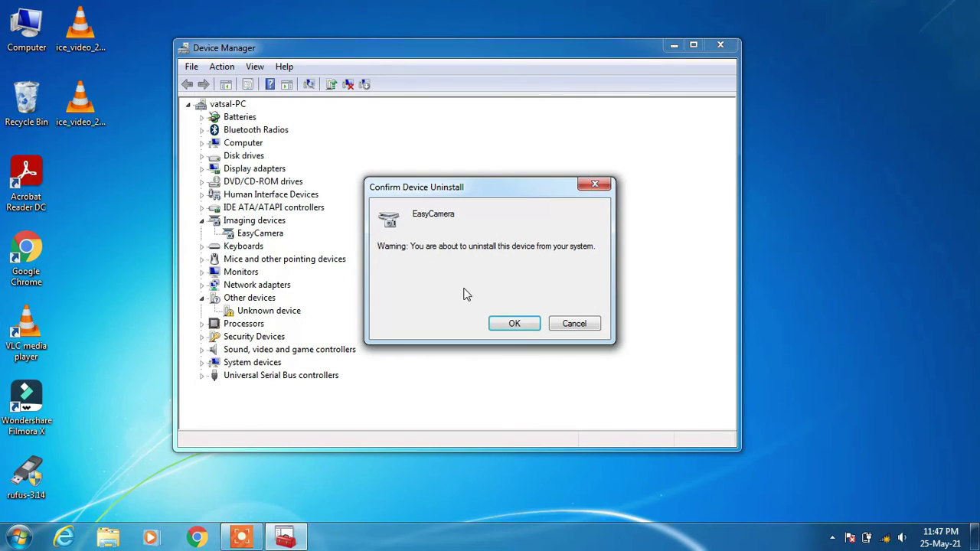
left_click(515, 325)
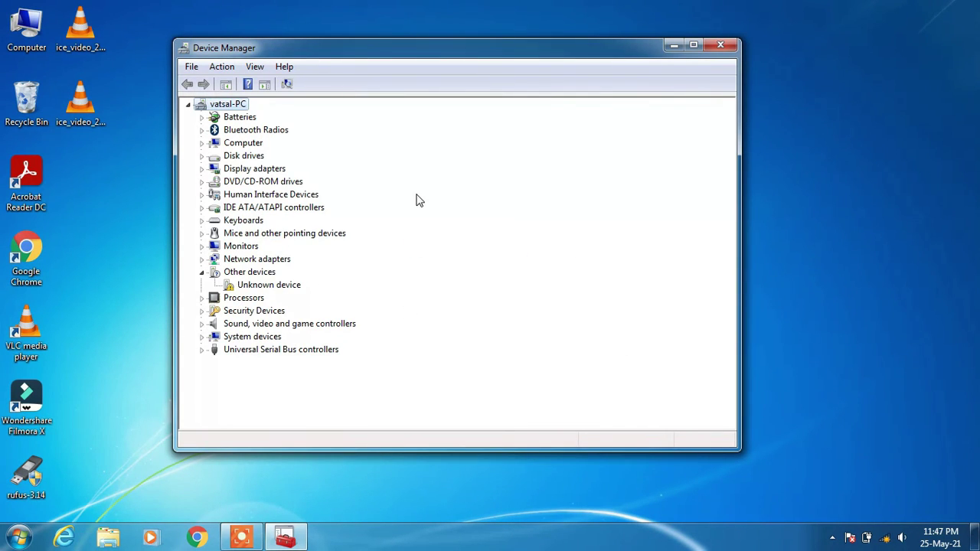
- Scan for hardware changes to reinstall the camera, collapse Imaging devices, and close Device Manager
left_click(221, 68)
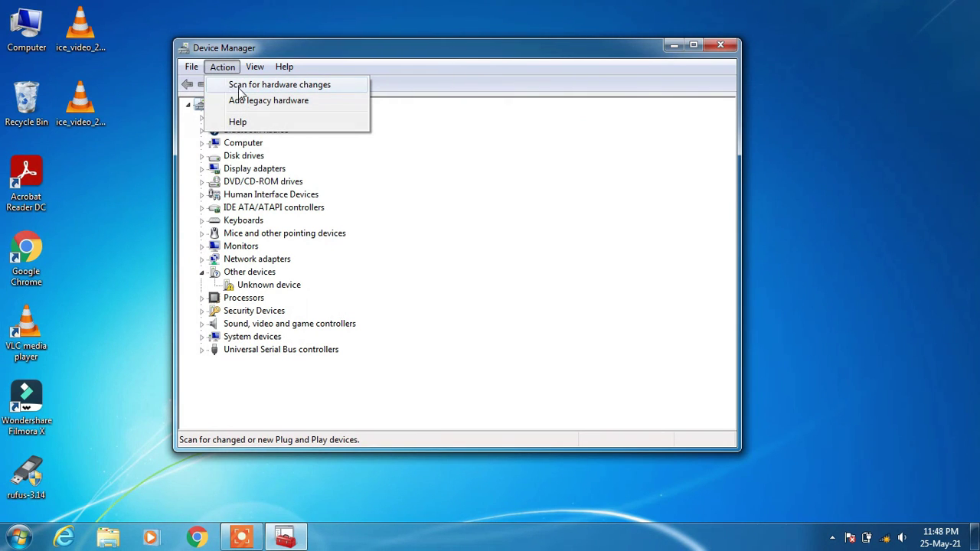
left_click(235, 86)
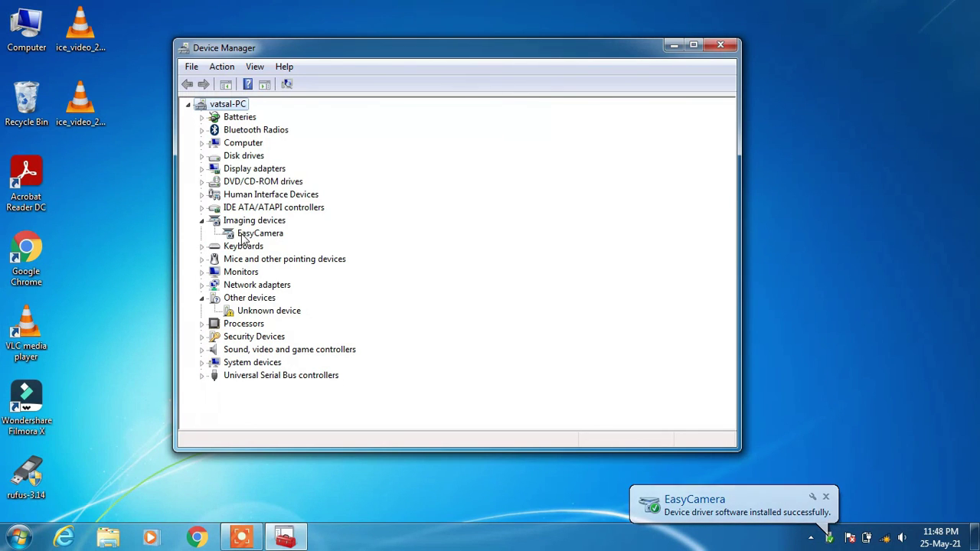
left_click(201, 220)
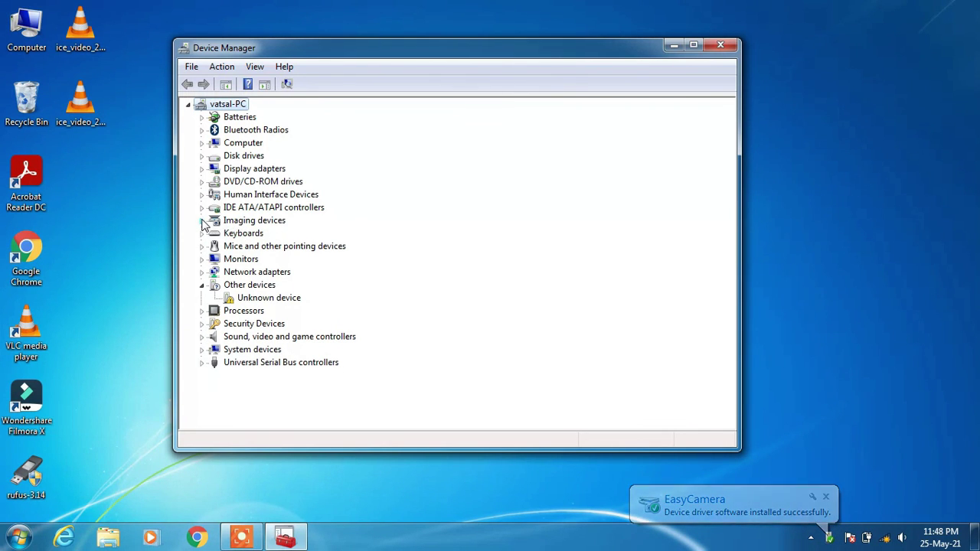
left_click(720, 46)
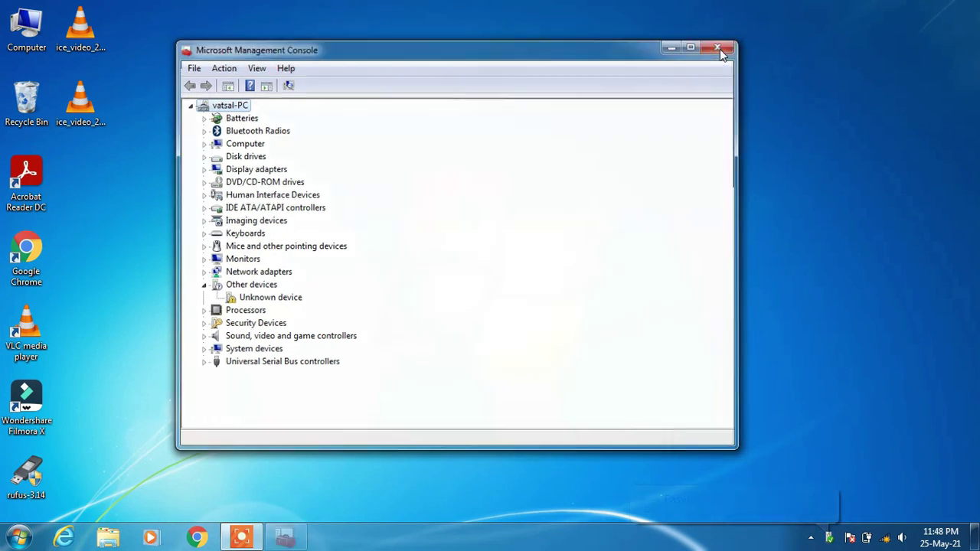